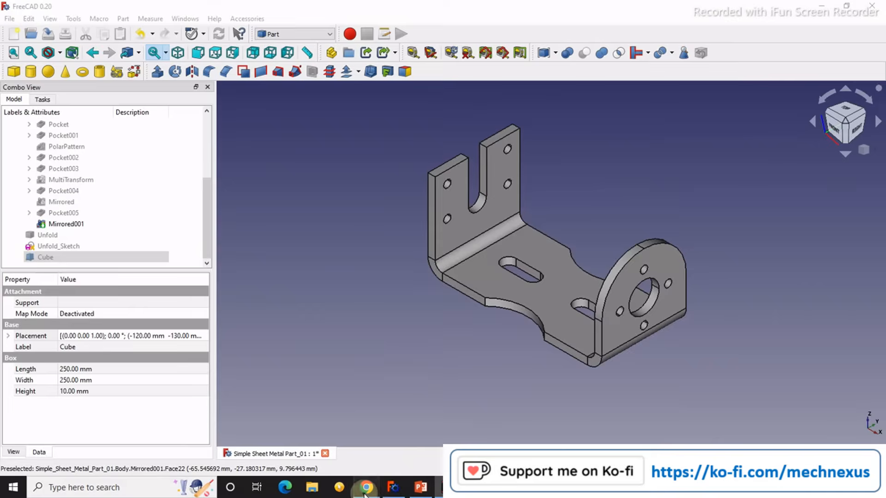
- Look over the Mechnexus channel's video list in Chrome and return to the sheet metal model in FreeCAD
{"action": "left_click", "coordinate": [366, 487]}
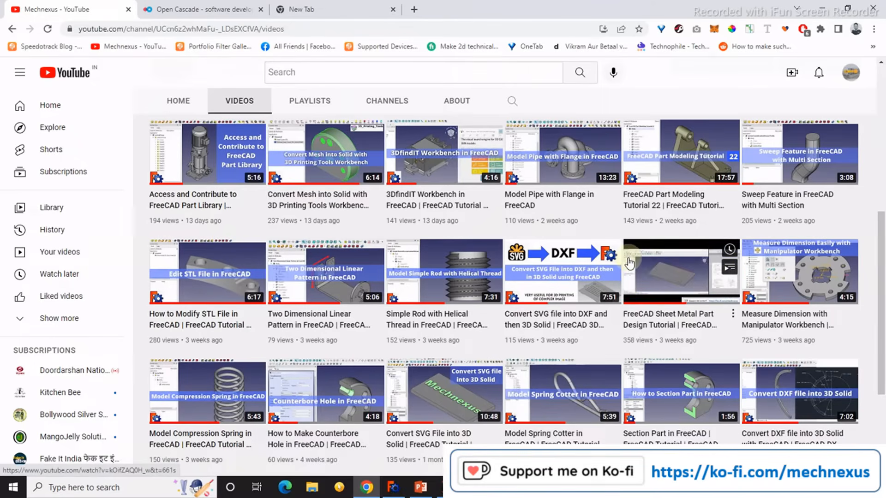
{"action": "left_click", "coordinate": [392, 488]}
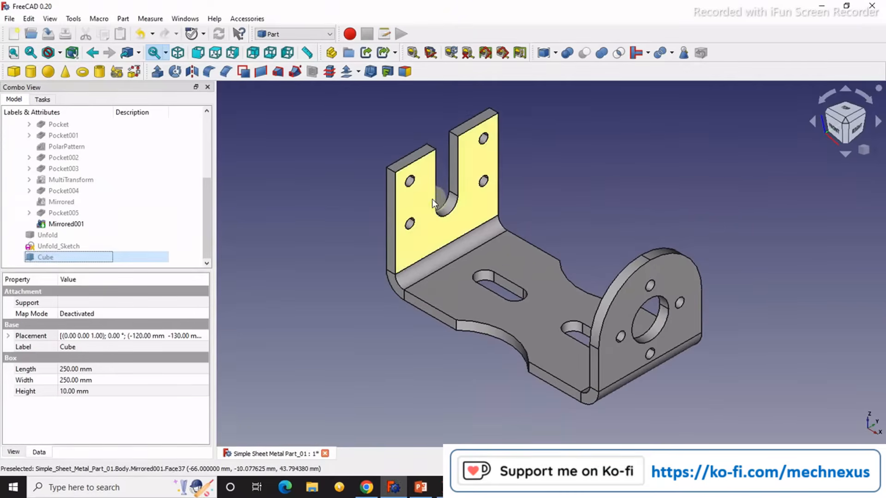
{"action": "scroll", "coordinate": [426, 312], "scroll_direction": "down", "scroll_amount": 3}
{"action": "scroll", "coordinate": [459, 340], "scroll_direction": "up", "scroll_amount": 2}
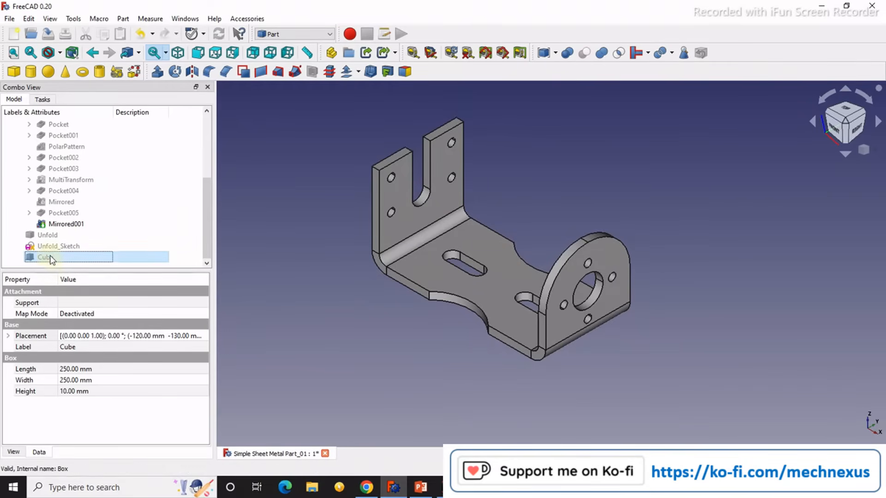
- Make the hidden Cube base plate visible under the bracket
{"action": "key", "text": "space"}
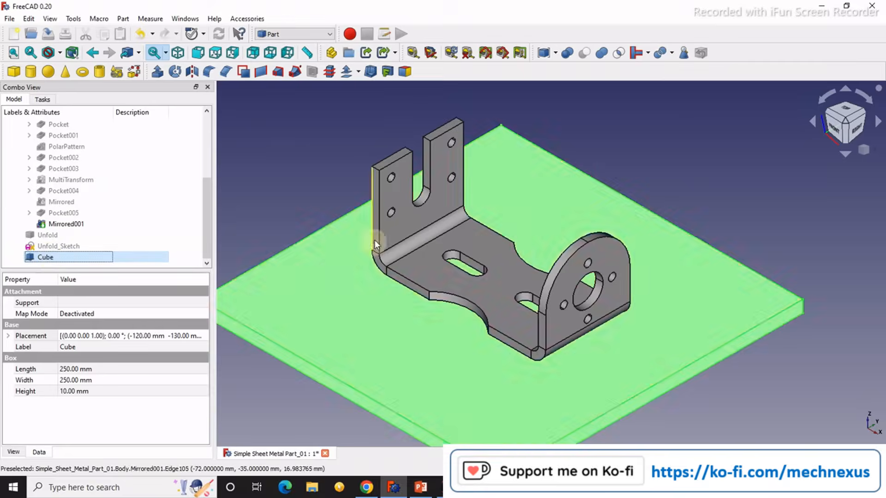
{"action": "scroll", "coordinate": [375, 240], "scroll_direction": "down", "scroll_amount": 2}
{"action": "scroll", "coordinate": [321, 319], "scroll_direction": "down", "scroll_amount": 2}
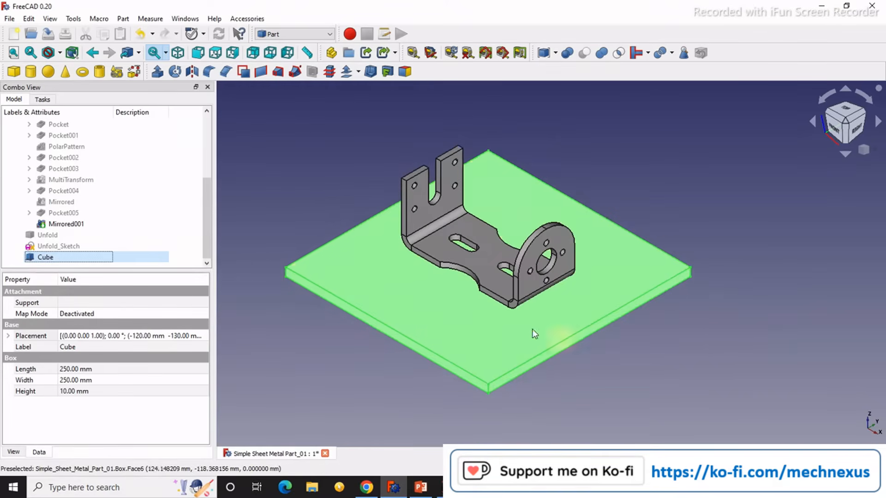
{"action": "scroll", "coordinate": [511, 272], "scroll_direction": "up", "scroll_amount": 2}
- Examine how the plate sits beneath the bracket in the right view and the isometric view
{"action": "left_click", "coordinate": [857, 126]}
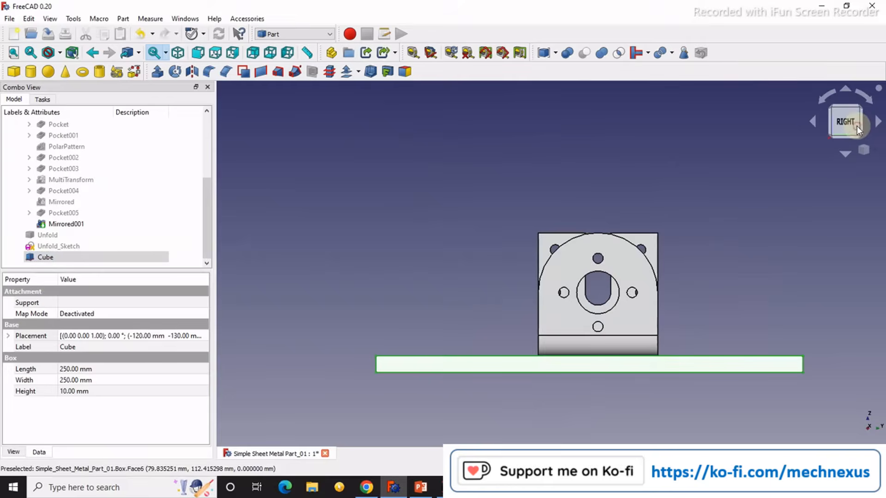
{"action": "scroll", "coordinate": [544, 379], "scroll_direction": "up", "scroll_amount": 3}
{"action": "scroll", "coordinate": [541, 377], "scroll_direction": "down", "scroll_amount": 3}
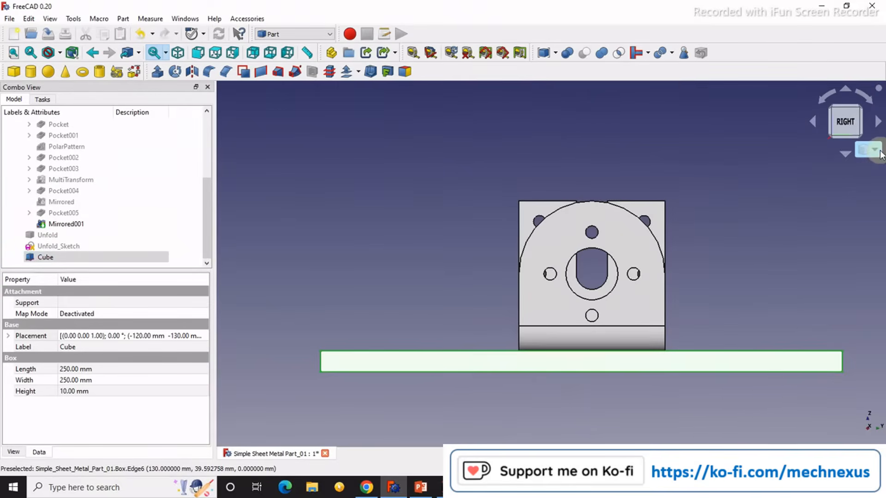
{"action": "left_click", "coordinate": [864, 150]}
{"action": "left_click", "coordinate": [847, 183]}
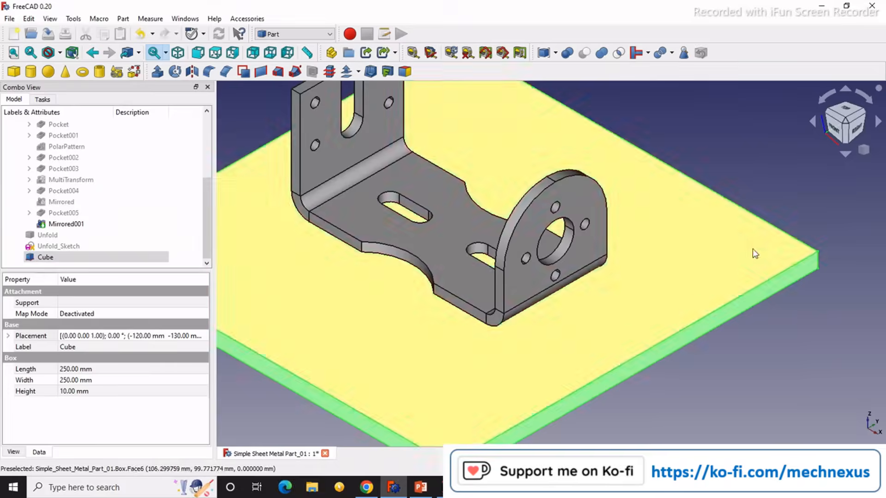
{"action": "scroll", "coordinate": [752, 249], "scroll_direction": "down", "scroll_amount": 3}
{"action": "left_click", "coordinate": [368, 207]}
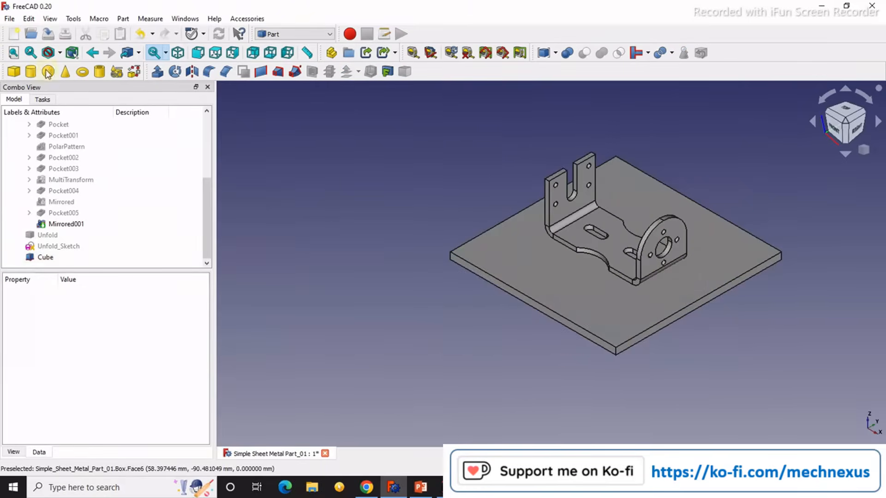
- Examine the Cube's placement settings and box dimensions without changing them, and clear the selection
{"action": "left_click", "coordinate": [46, 257]}
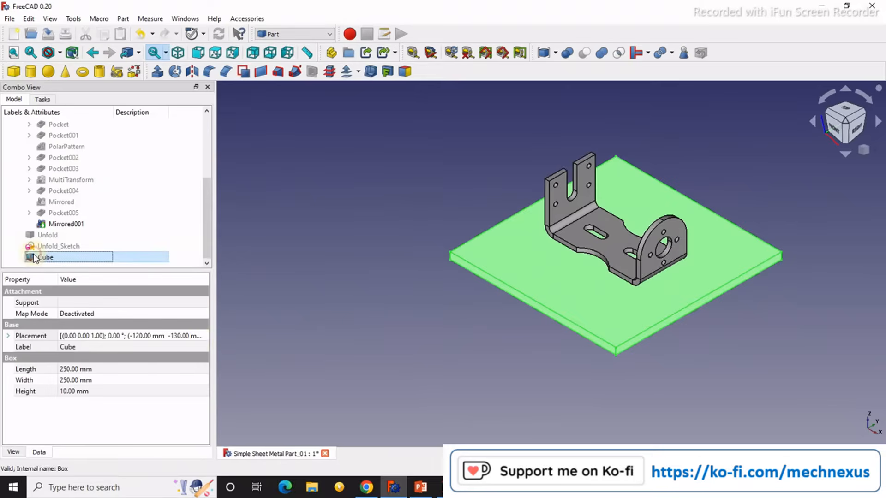
{"action": "left_click", "coordinate": [201, 338]}
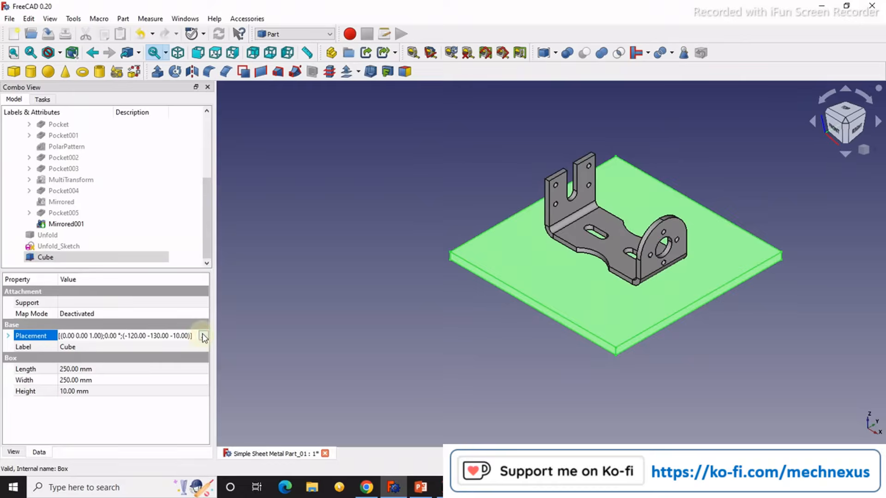
{"action": "left_click", "coordinate": [204, 337]}
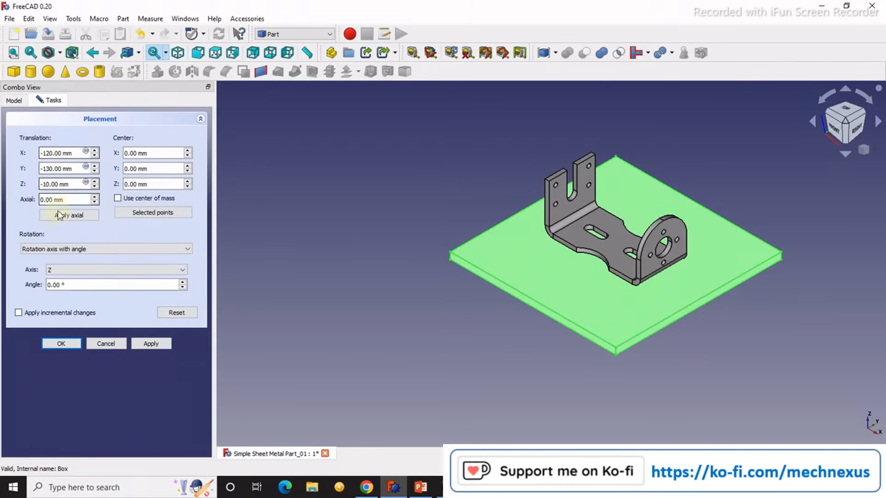
{"action": "left_click", "coordinate": [105, 346]}
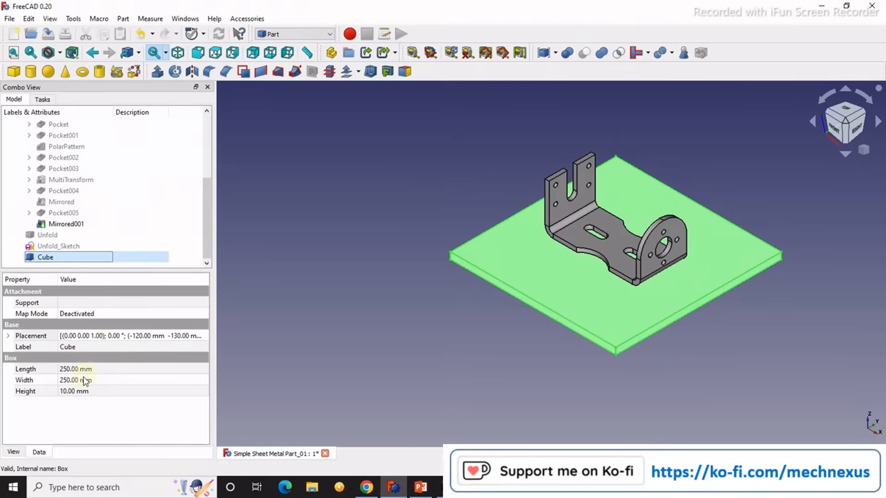
{"action": "left_click", "coordinate": [69, 369]}
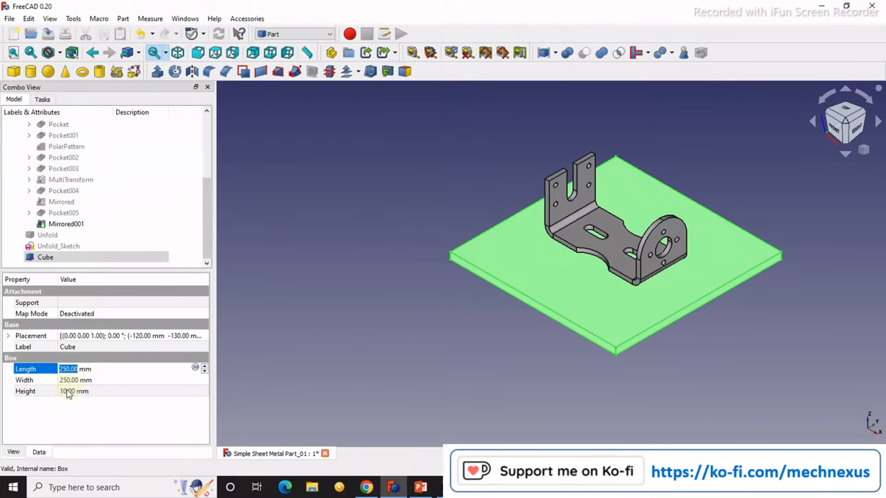
{"action": "scroll", "coordinate": [738, 300], "scroll_direction": "up", "scroll_amount": 2}
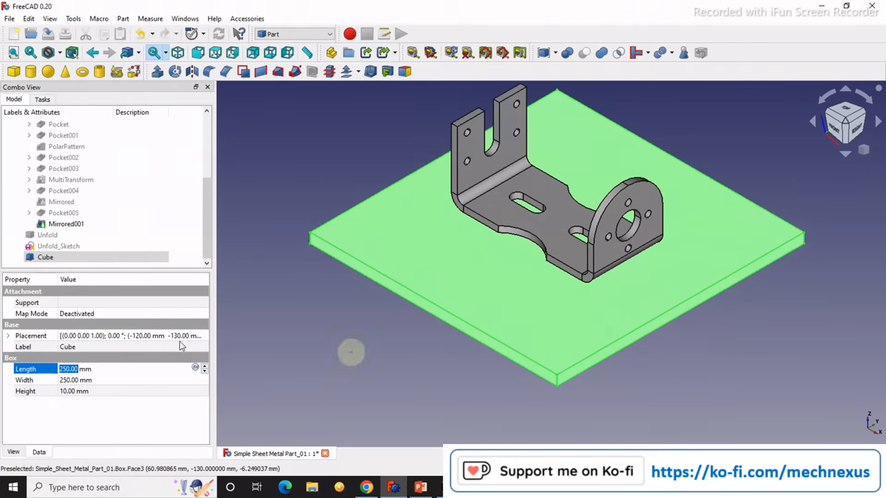
{"action": "left_click", "coordinate": [92, 336]}
{"action": "left_click", "coordinate": [204, 338]}
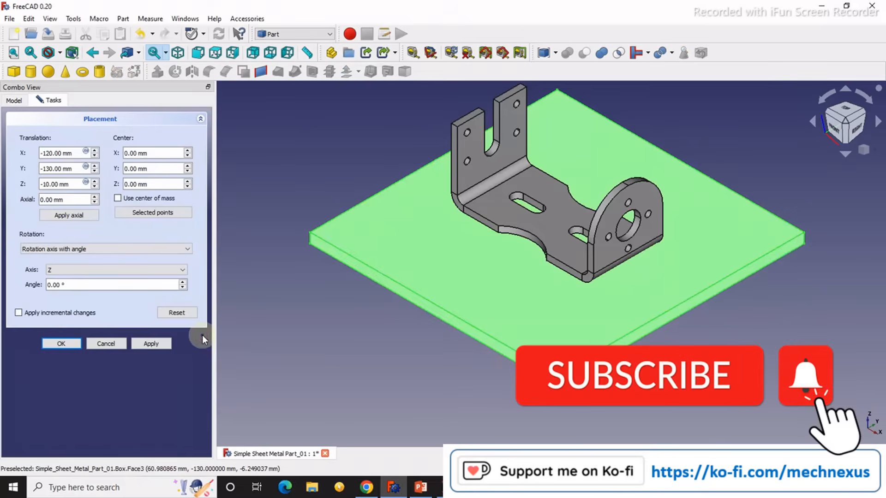
{"action": "left_click", "coordinate": [60, 185]}
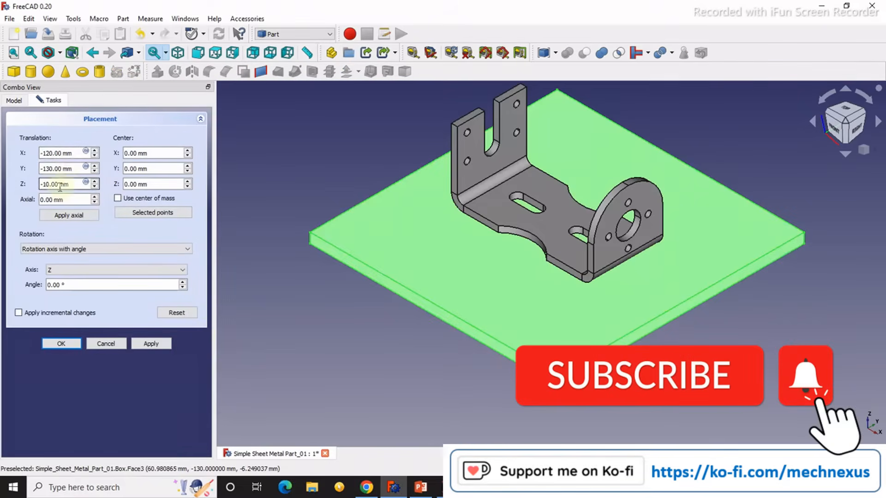
{"action": "left_click", "coordinate": [106, 344]}
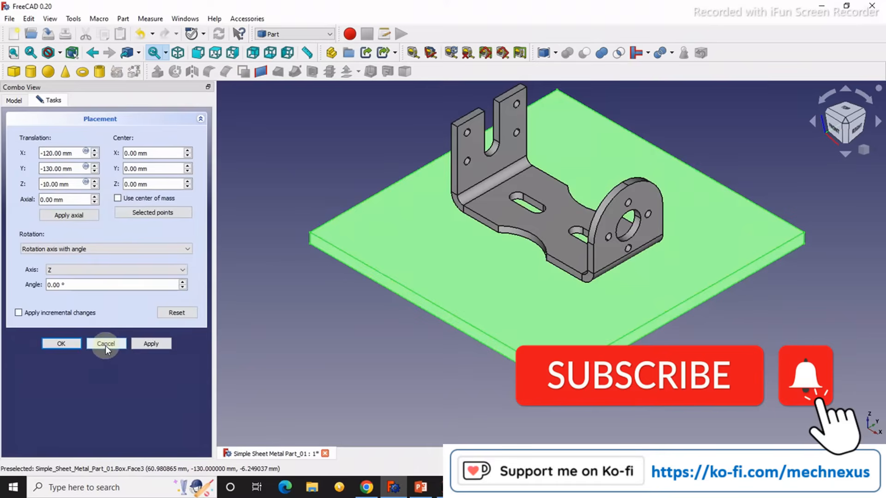
{"action": "left_click", "coordinate": [105, 345]}
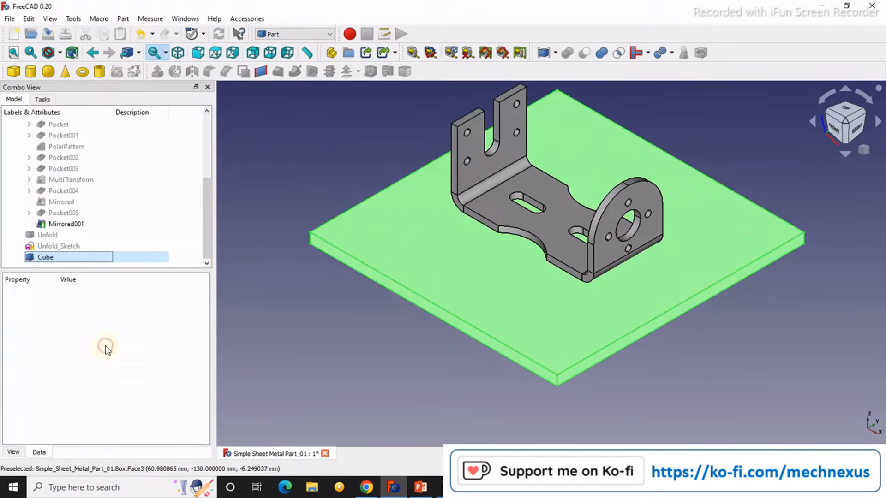
{"action": "left_click", "coordinate": [337, 359]}
- Select the Mirrored001 bracket and the Cube together, look up the export command for them, and clear the selection
{"action": "scroll", "coordinate": [337, 359], "scroll_direction": "down", "scroll_amount": 3}
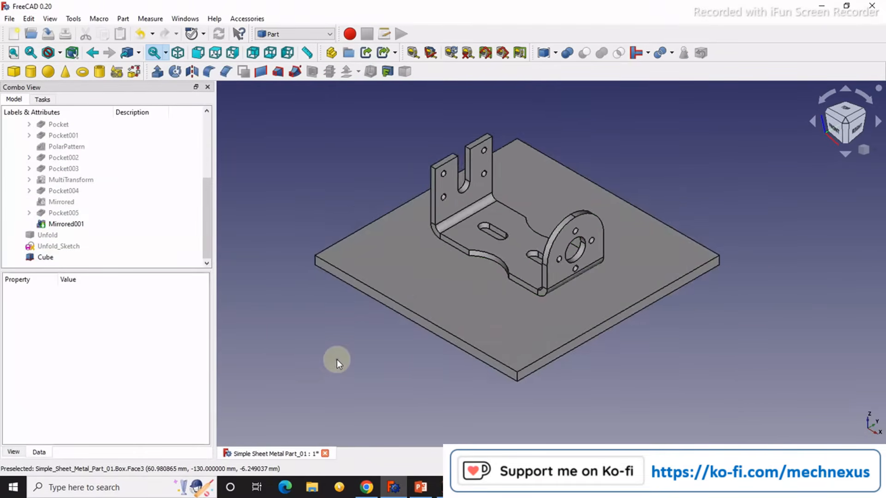
{"action": "scroll", "coordinate": [337, 358], "scroll_direction": "up", "scroll_amount": 3}
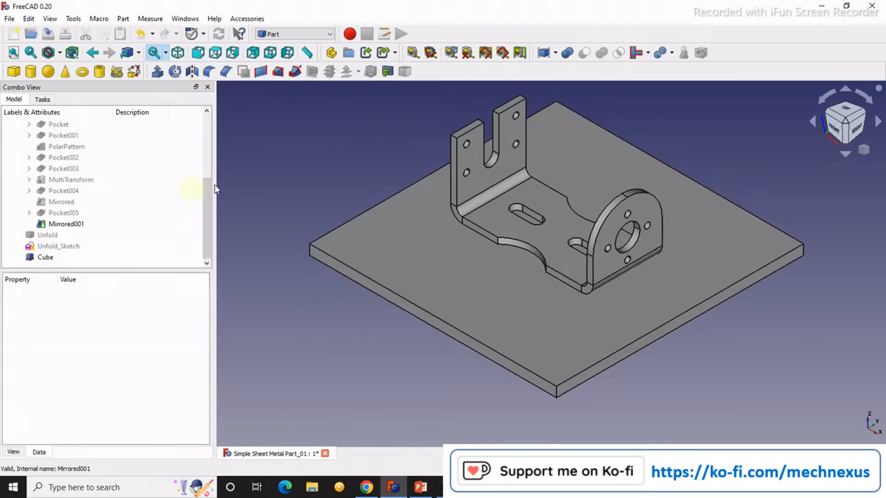
{"action": "scroll", "coordinate": [322, 319], "scroll_direction": "down", "scroll_amount": 1}
{"action": "left_click", "coordinate": [70, 226]}
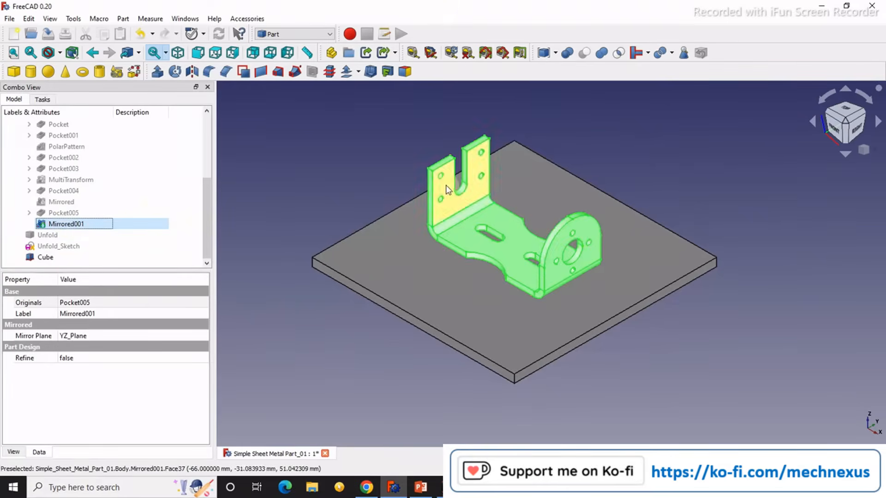
{"action": "left_click", "coordinate": [47, 257], "text": "ctrl"}
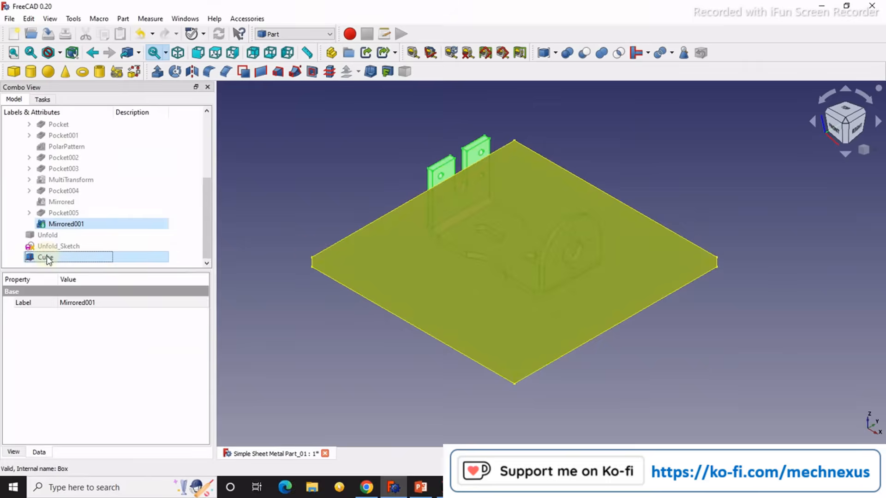
{"action": "left_click", "coordinate": [9, 18]}
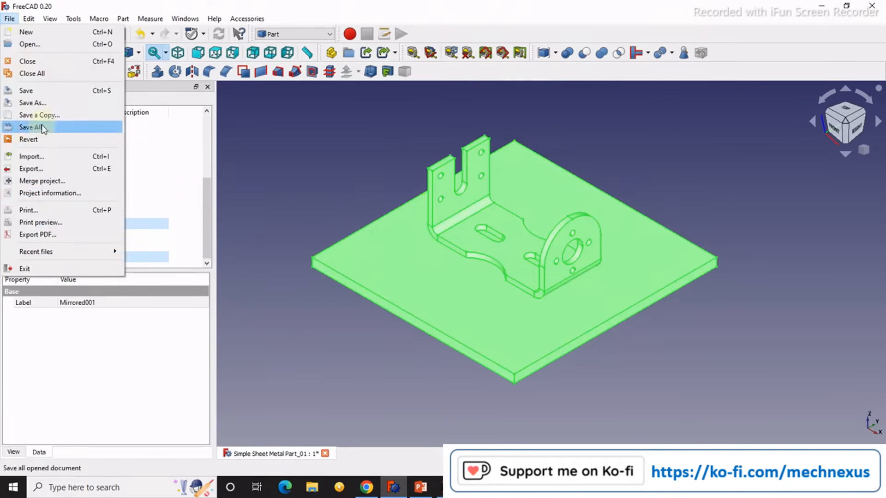
{"action": "left_click", "coordinate": [31, 170]}
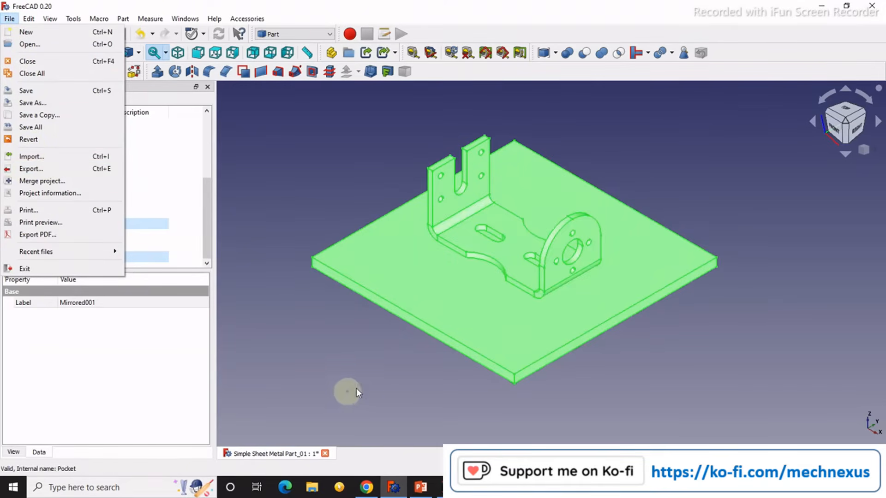
{"action": "left_click", "coordinate": [355, 400]}
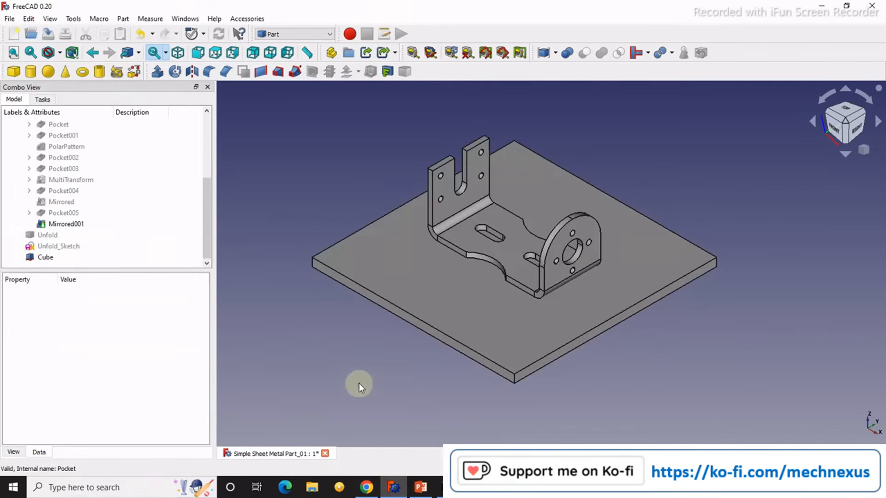
- Switch to Chrome, open the free CADRays product page on the Open Cascade website and find its download section
{"action": "left_click", "coordinate": [367, 488]}
{"action": "left_click", "coordinate": [212, 10]}
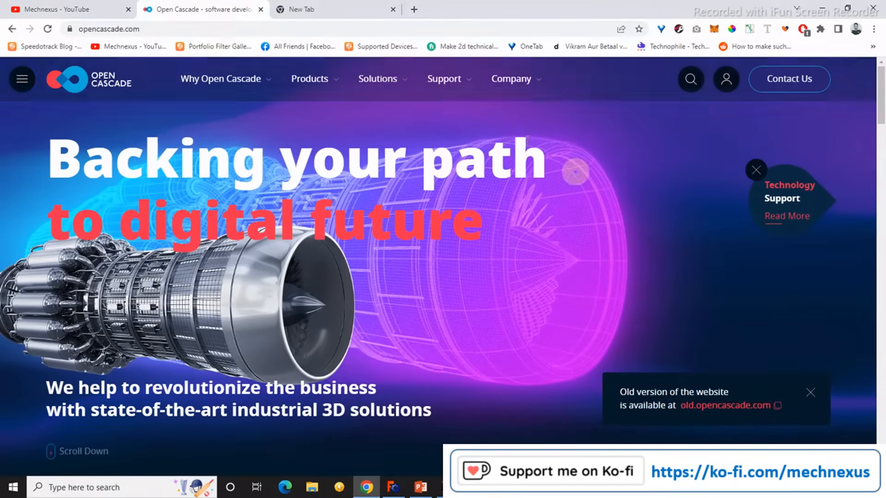
{"action": "mouse_move", "coordinate": [338, 79]}
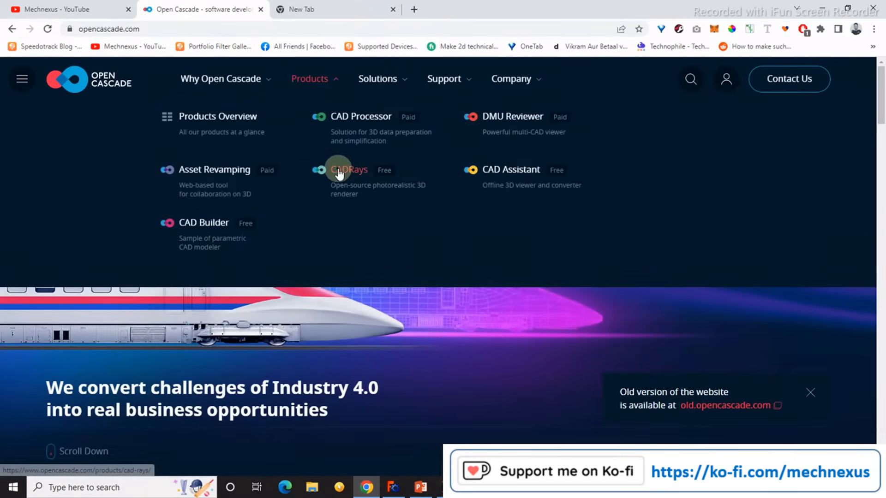
{"action": "left_click", "coordinate": [339, 173]}
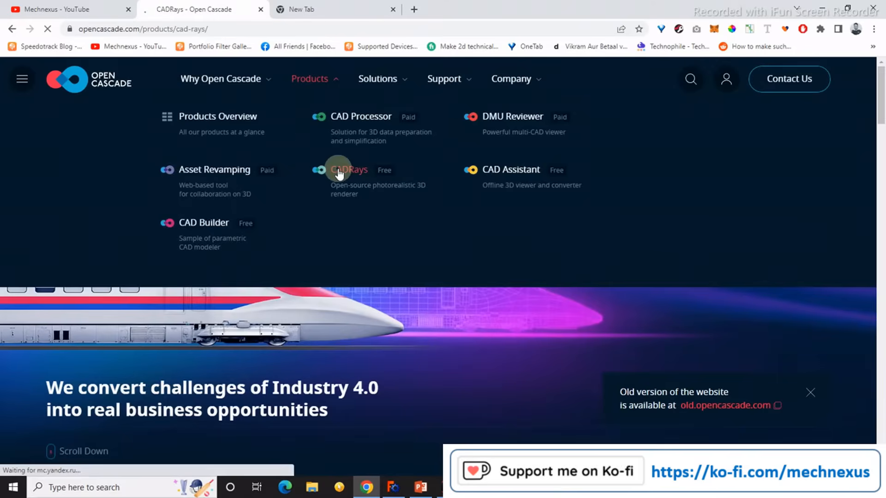
{"action": "scroll", "coordinate": [494, 312], "scroll_direction": "down", "scroll_amount": 12}
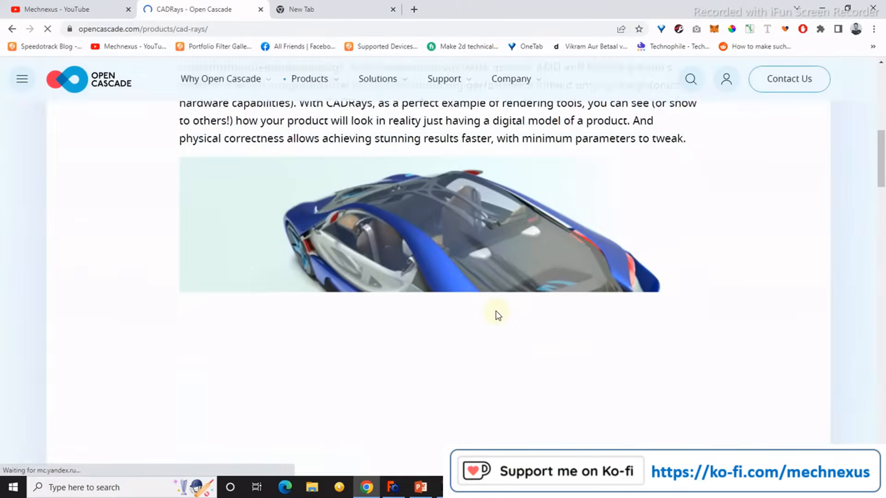
{"action": "scroll", "coordinate": [495, 306], "scroll_direction": "down", "scroll_amount": 20}
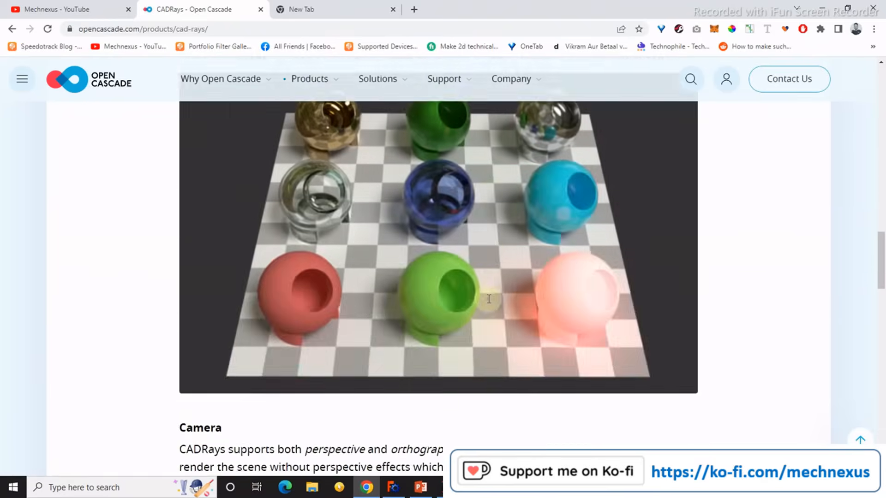
{"action": "scroll", "coordinate": [486, 300], "scroll_direction": "down", "scroll_amount": 4}
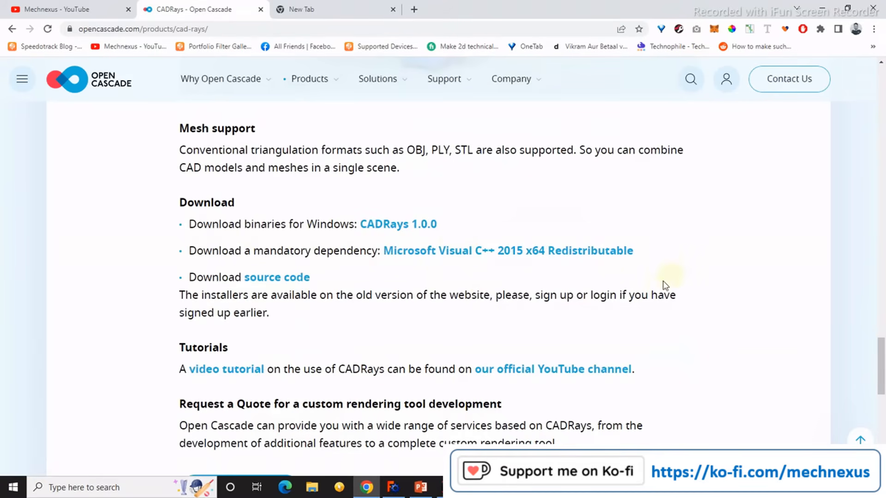
- Switch to File Explorer, open the inner CADRays-1.0.0 folder inside Youtube Channel, and launch the CADRays application
{"action": "left_click", "coordinate": [309, 488]}
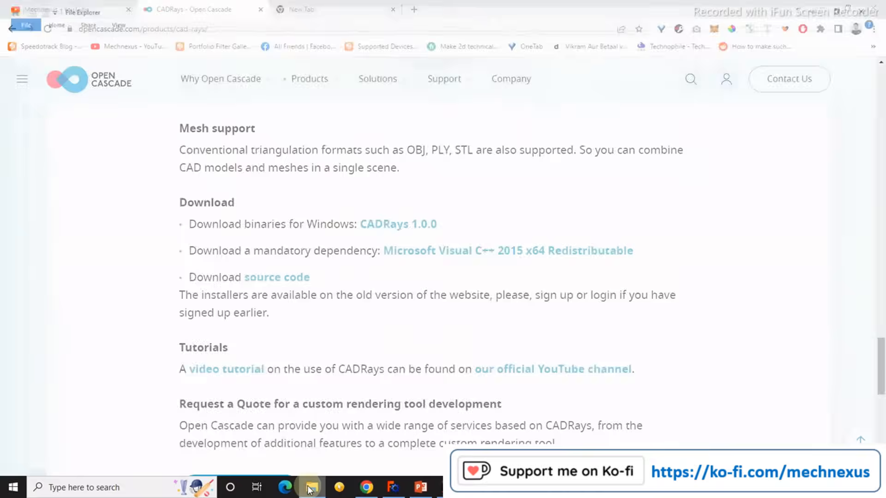
{"action": "left_click", "coordinate": [64, 252]}
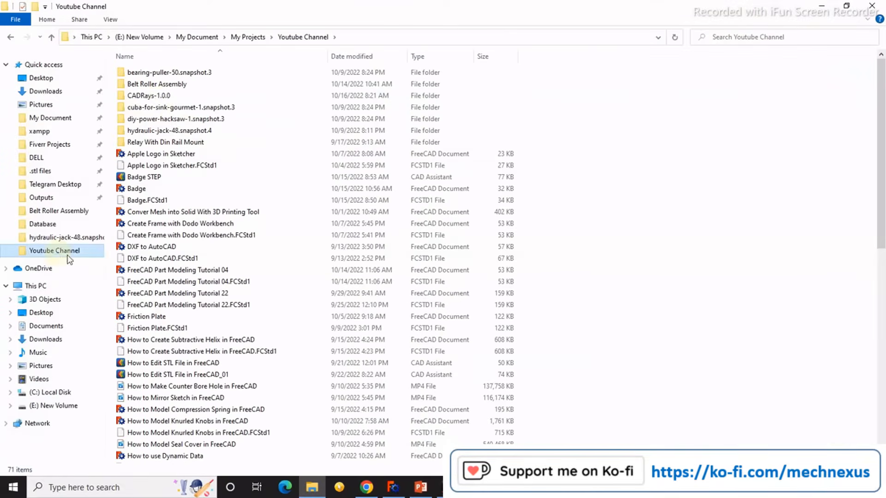
{"action": "double_click", "coordinate": [151, 96]}
{"action": "left_click", "coordinate": [161, 74]}
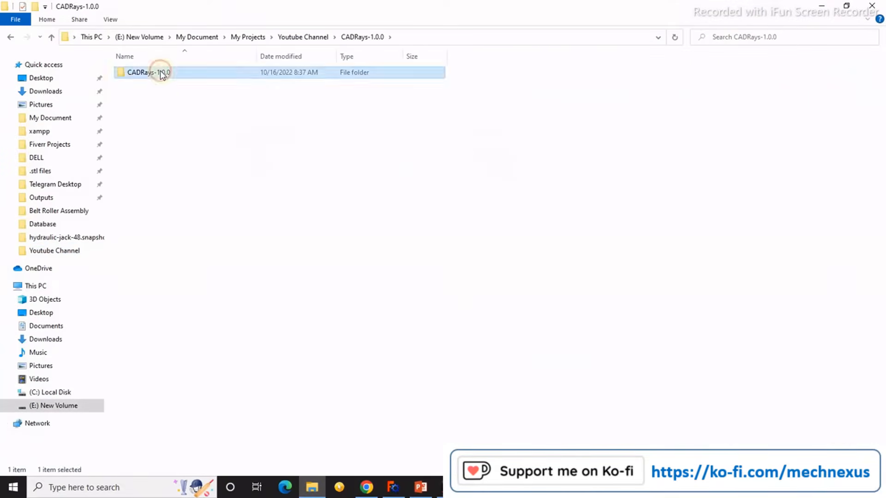
{"action": "double_click", "coordinate": [162, 74]}
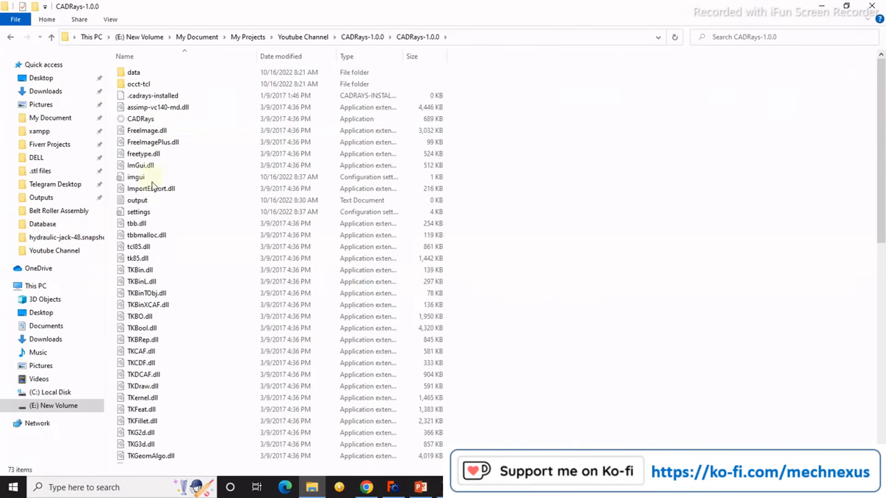
{"action": "left_click", "coordinate": [143, 121]}
{"action": "double_click", "coordinate": [159, 120]}
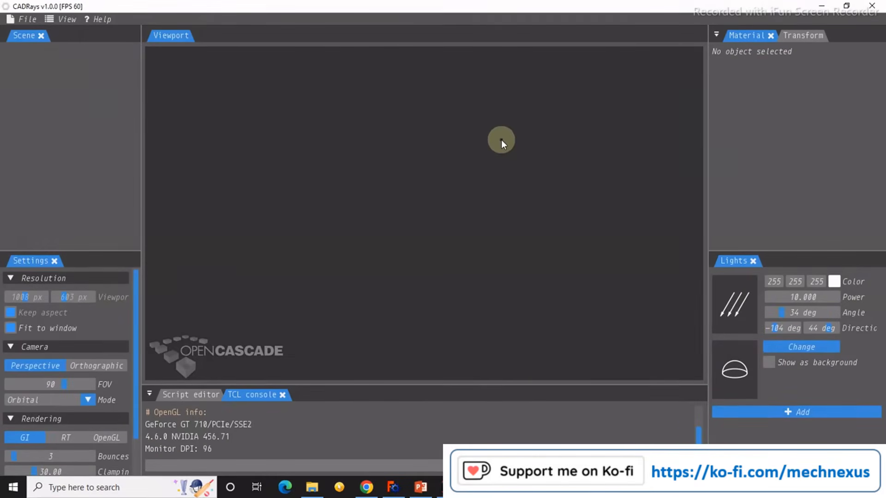
- Import the Sheet Metal Rendering STEP file into the scene with Z as the up axis
{"action": "left_click", "coordinate": [32, 18]}
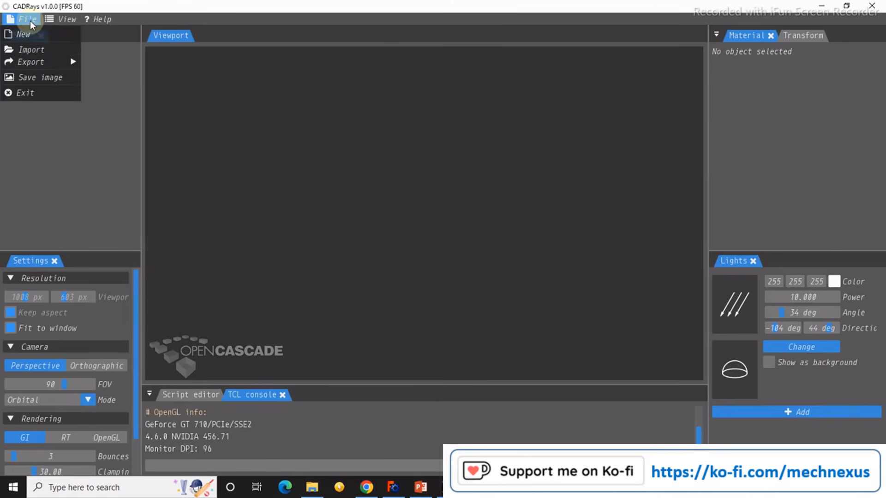
{"action": "left_click", "coordinate": [32, 54]}
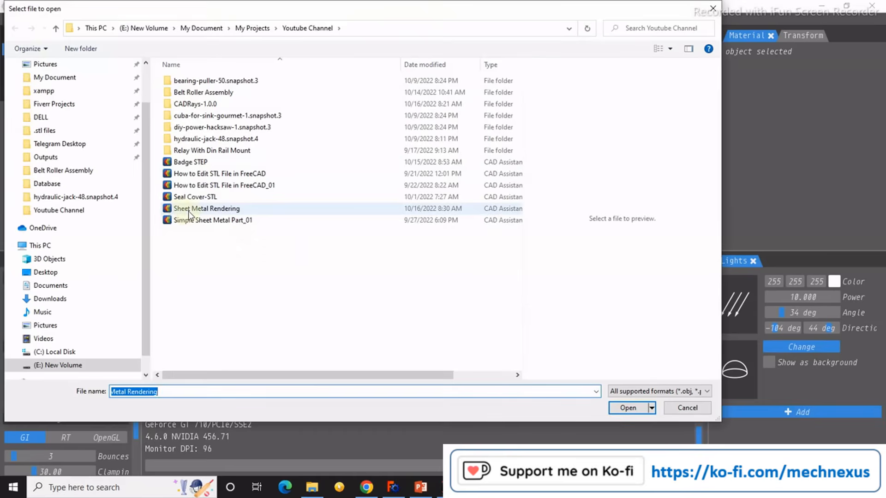
{"action": "left_click", "coordinate": [224, 210]}
{"action": "left_click", "coordinate": [627, 408]}
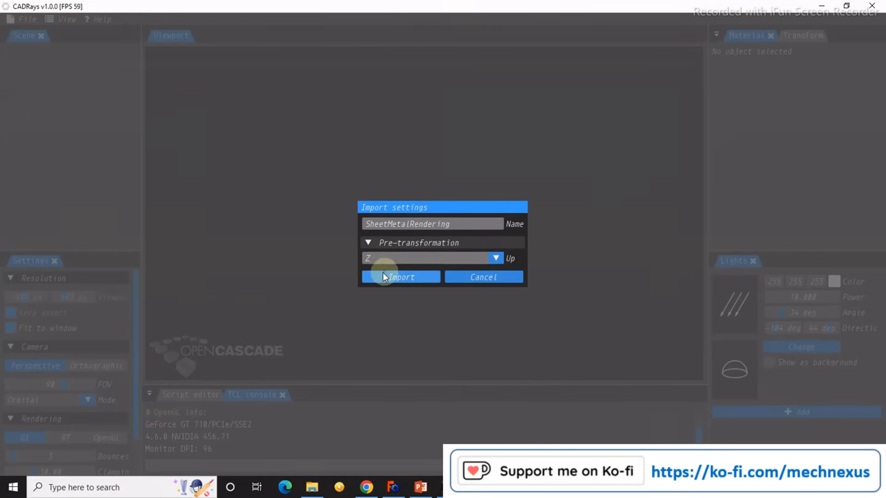
{"action": "left_click", "coordinate": [397, 277]}
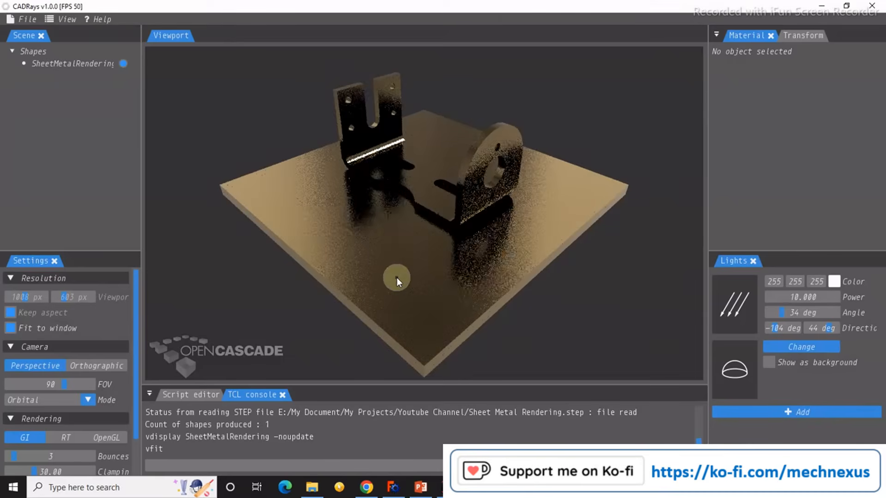
{"action": "scroll", "coordinate": [628, 318], "scroll_direction": "down", "scroll_amount": 3}
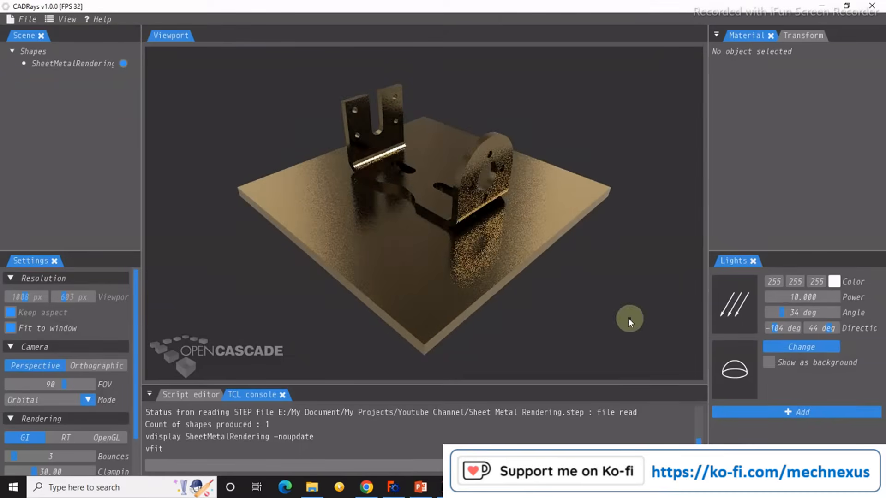
{"action": "left_click_drag", "start_coordinate": [412, 150], "coordinate": [288, 165]}
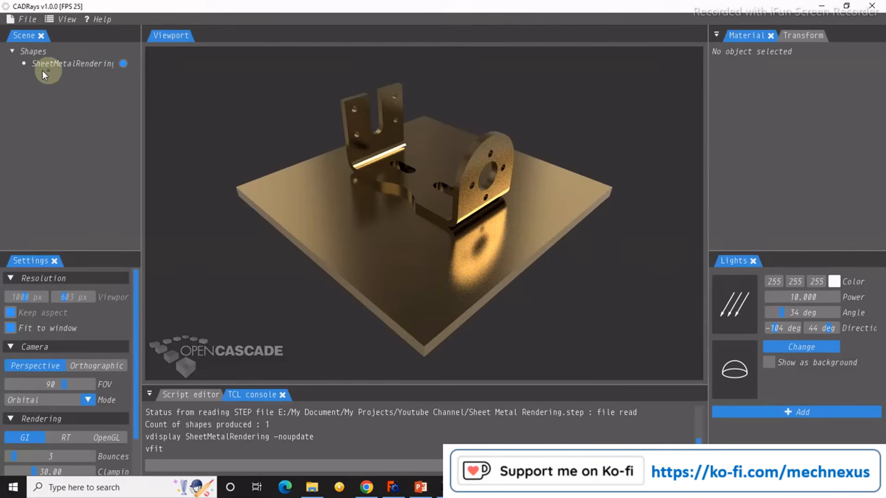
- Select the imported SheetMetalRendering shape, then switch to FreeCAD and check the separate Mirrored001 bracket and Cube in the model tree
{"action": "left_click", "coordinate": [110, 64]}
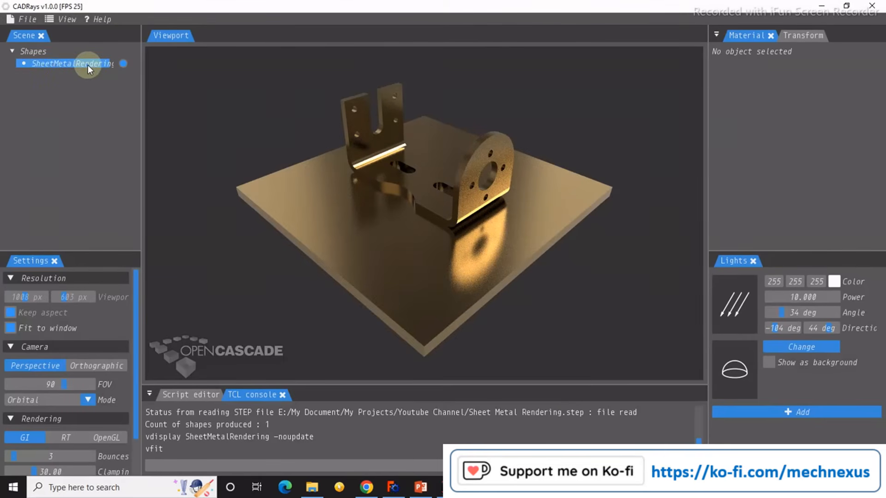
{"action": "left_click", "coordinate": [380, 440]}
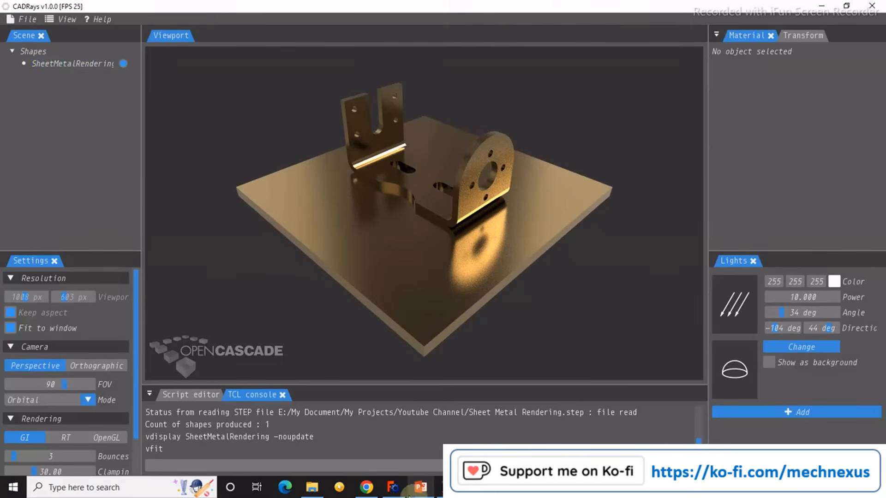
{"action": "left_click", "coordinate": [393, 488]}
{"action": "left_click", "coordinate": [73, 224]}
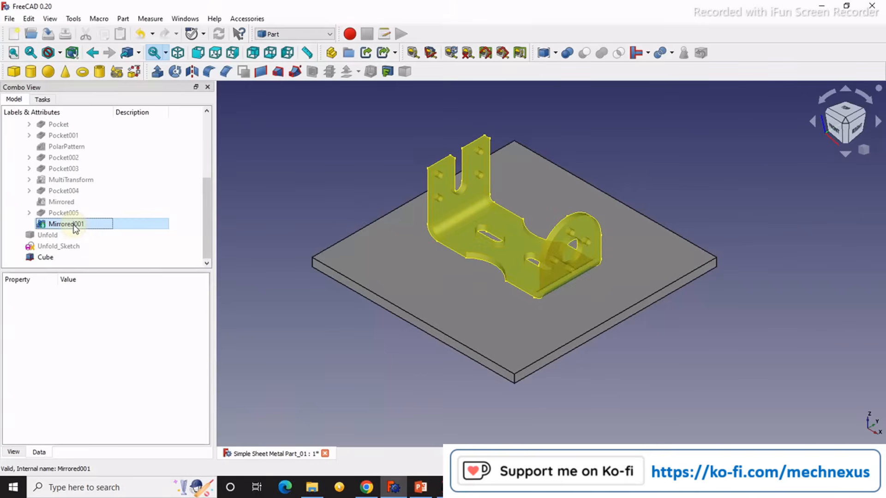
{"action": "left_click", "coordinate": [44, 258]}
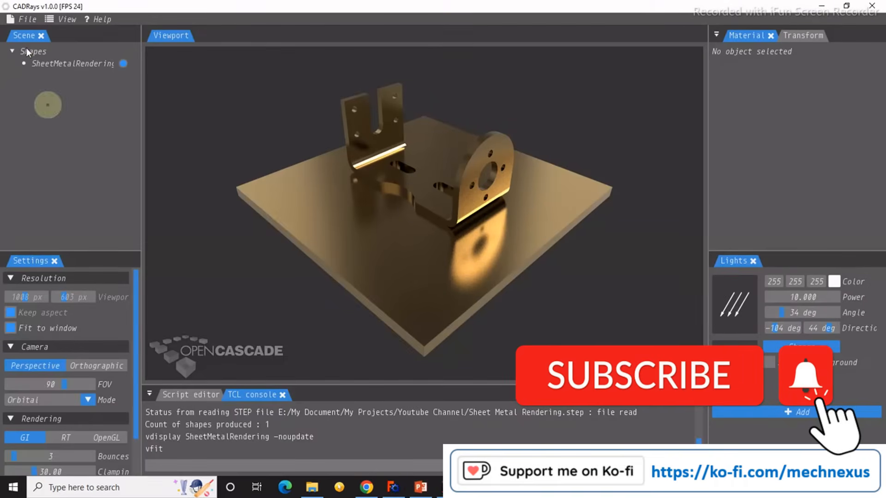
- Back in CADRays, explode the SheetMetalRendering shape into its separate parts and select the first part to identify it
{"action": "left_click", "coordinate": [50, 65]}
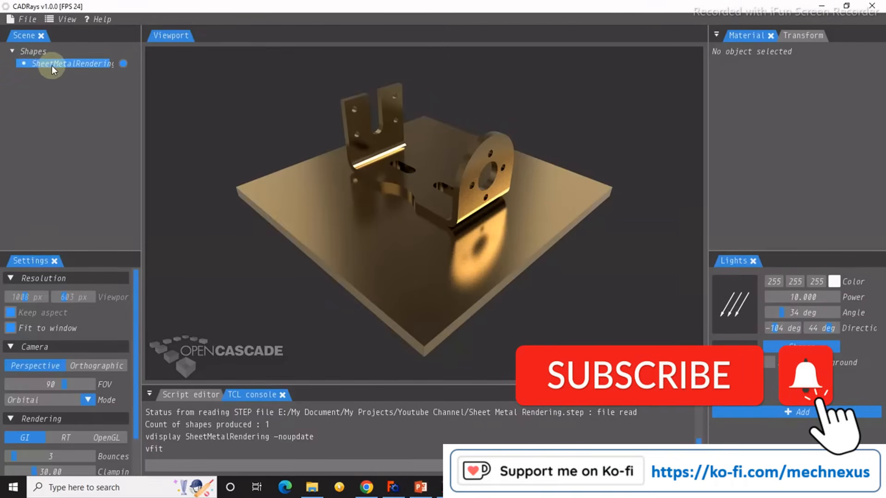
{"action": "right_click", "coordinate": [51, 66]}
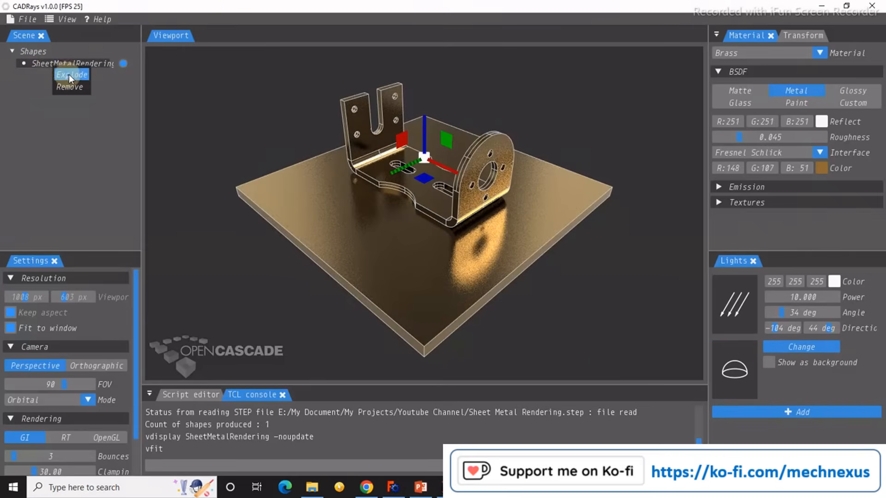
{"action": "left_click", "coordinate": [69, 74]}
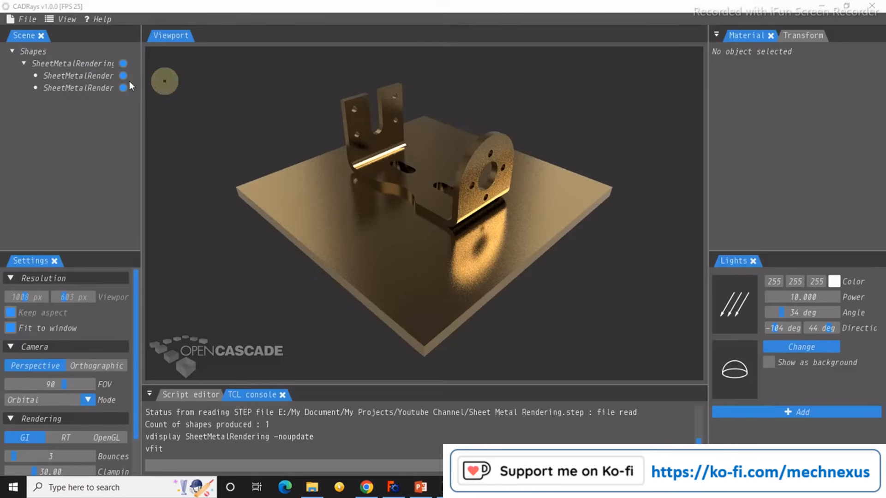
{"action": "left_click", "coordinate": [92, 78]}
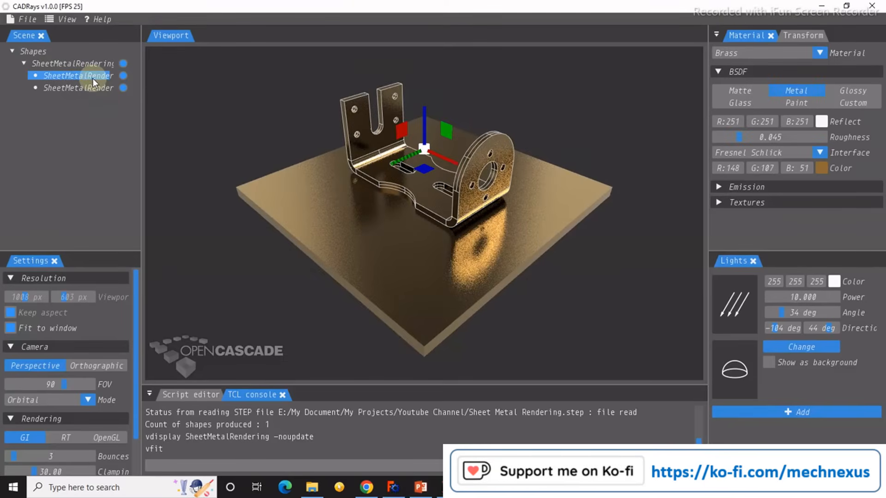
- Assign the Satined material to the base plate, the second part of the exploded shape
{"action": "left_click", "coordinate": [88, 90]}
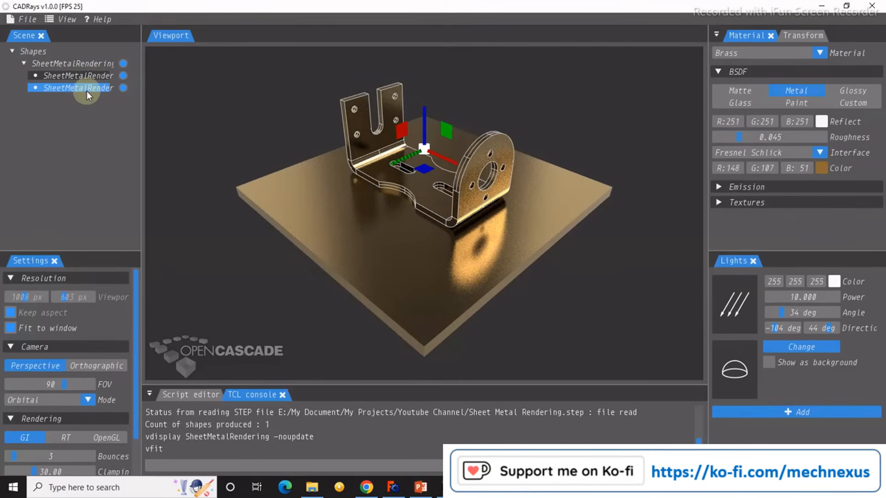
{"action": "left_click", "coordinate": [86, 91]}
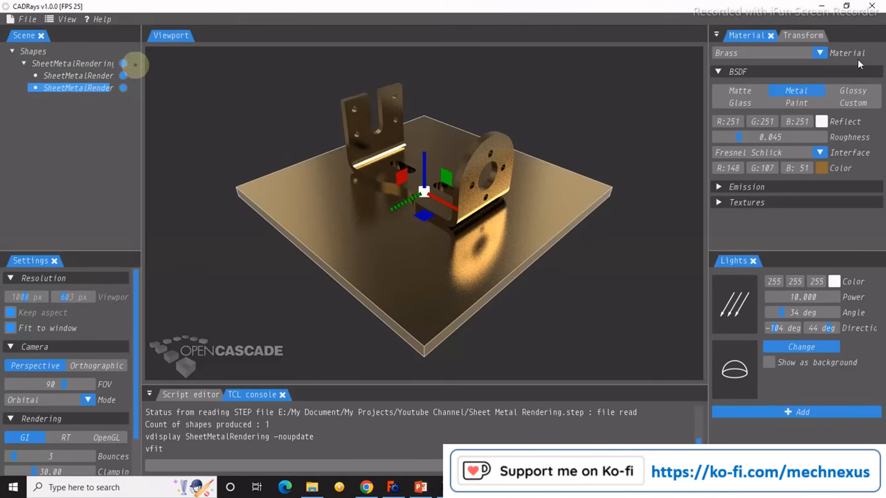
{"action": "left_click", "coordinate": [730, 54]}
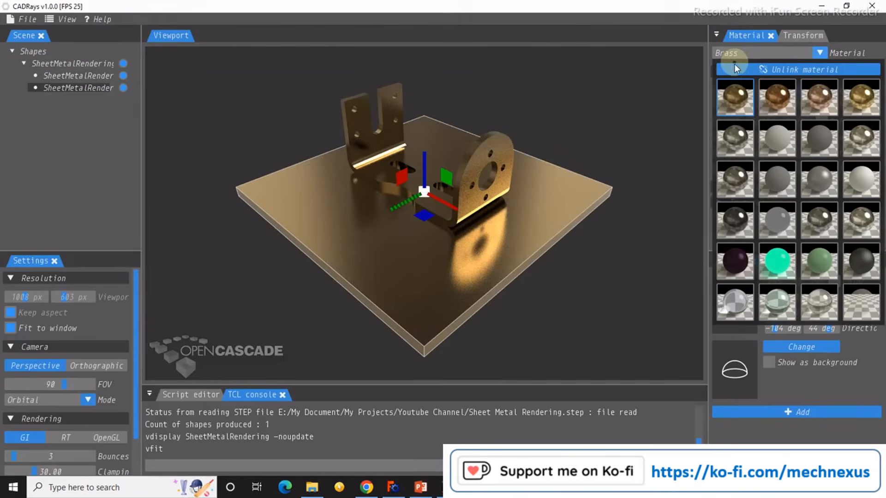
{"action": "left_click", "coordinate": [852, 177]}
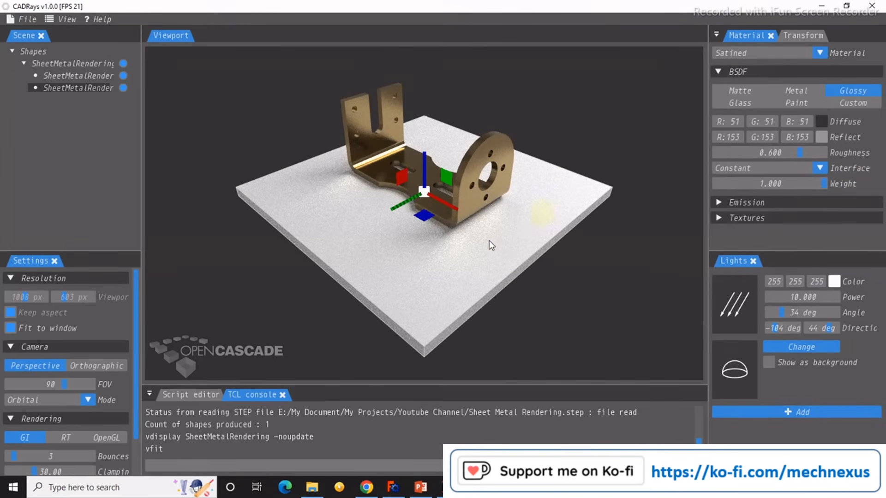
{"action": "scroll", "coordinate": [439, 131], "scroll_direction": "up", "scroll_amount": 2}
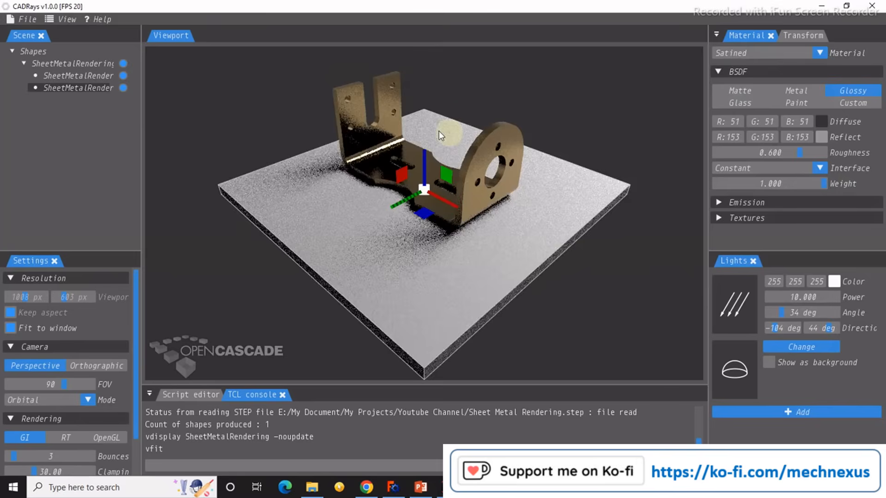
- Assign the Steel material to the bracket part, clear the selection and inspect the rendered bracket up close
{"action": "left_click", "coordinate": [113, 85]}
{"action": "left_click", "coordinate": [104, 77]}
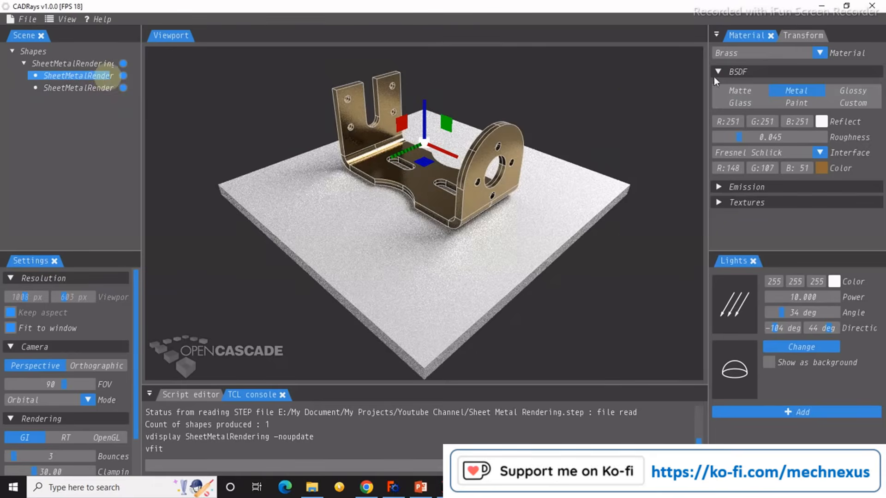
{"action": "left_click", "coordinate": [771, 51]}
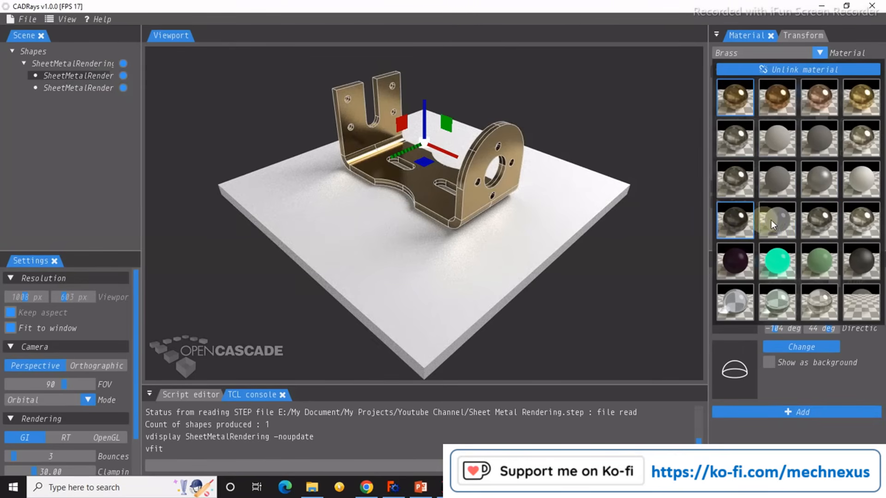
{"action": "left_click", "coordinate": [738, 179]}
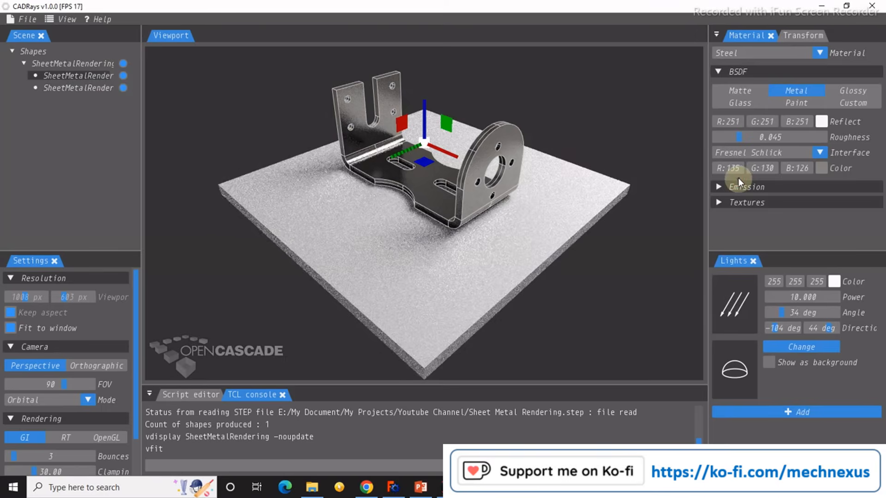
{"action": "left_click", "coordinate": [588, 120]}
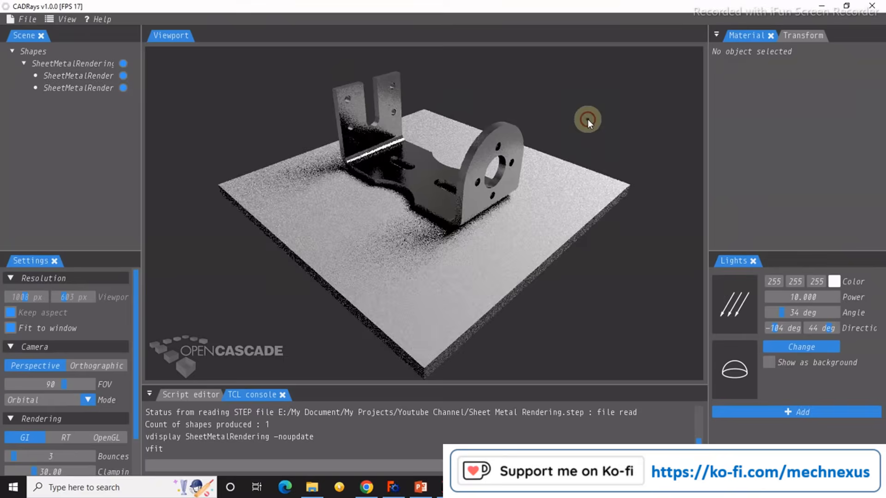
{"action": "scroll", "coordinate": [580, 121], "scroll_direction": "down", "scroll_amount": 1}
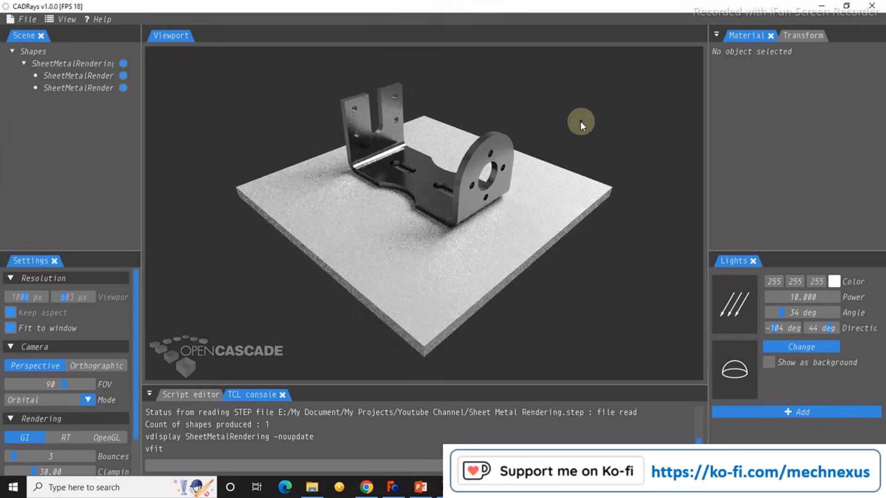
{"action": "scroll", "coordinate": [467, 89], "scroll_direction": "up", "scroll_amount": 5}
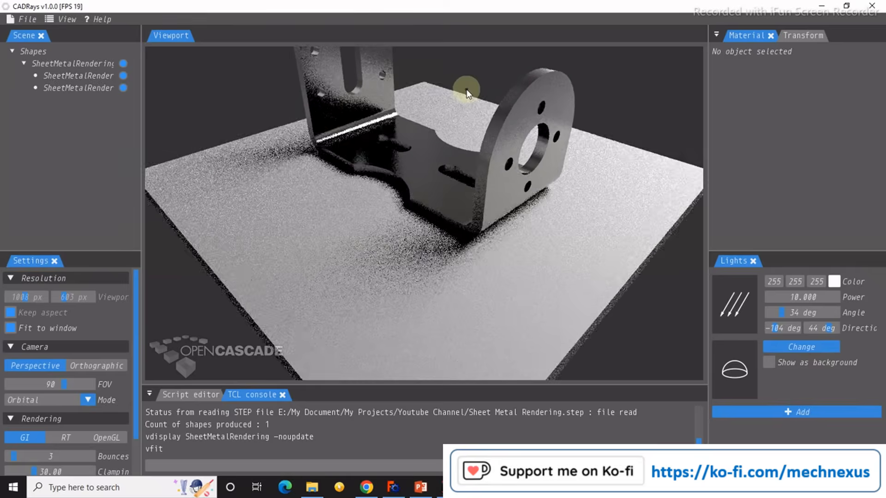
{"action": "left_click_drag", "start_coordinate": [467, 112], "coordinate": [476, 153]}
{"action": "scroll", "coordinate": [477, 156], "scroll_direction": "down", "scroll_amount": 1}
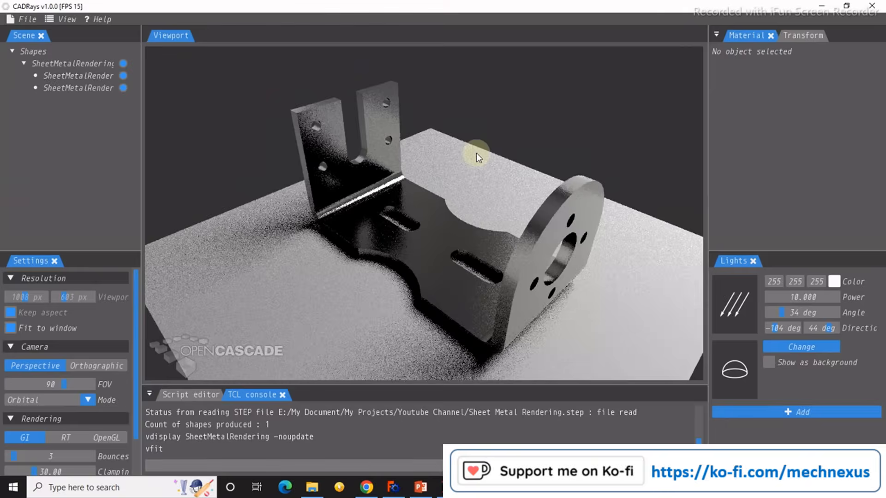